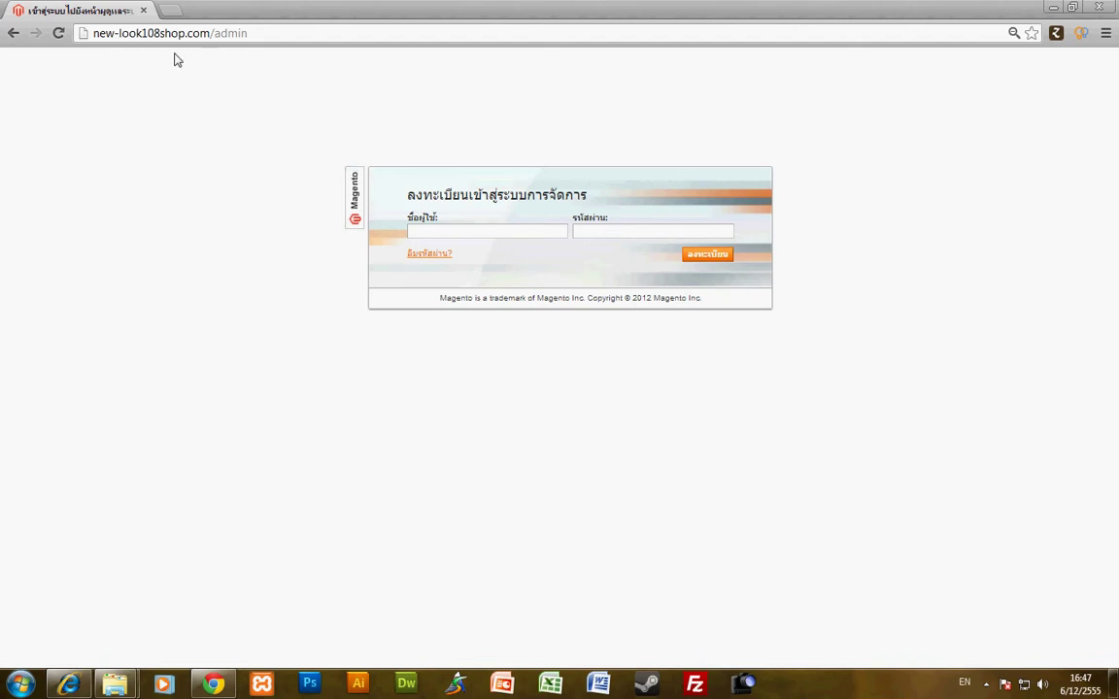
- Highlight the store's domain and the /admin part of the web address
double_click(99, 33)
left_click_drag(137, 37, 208, 41)
left_click(214, 39)
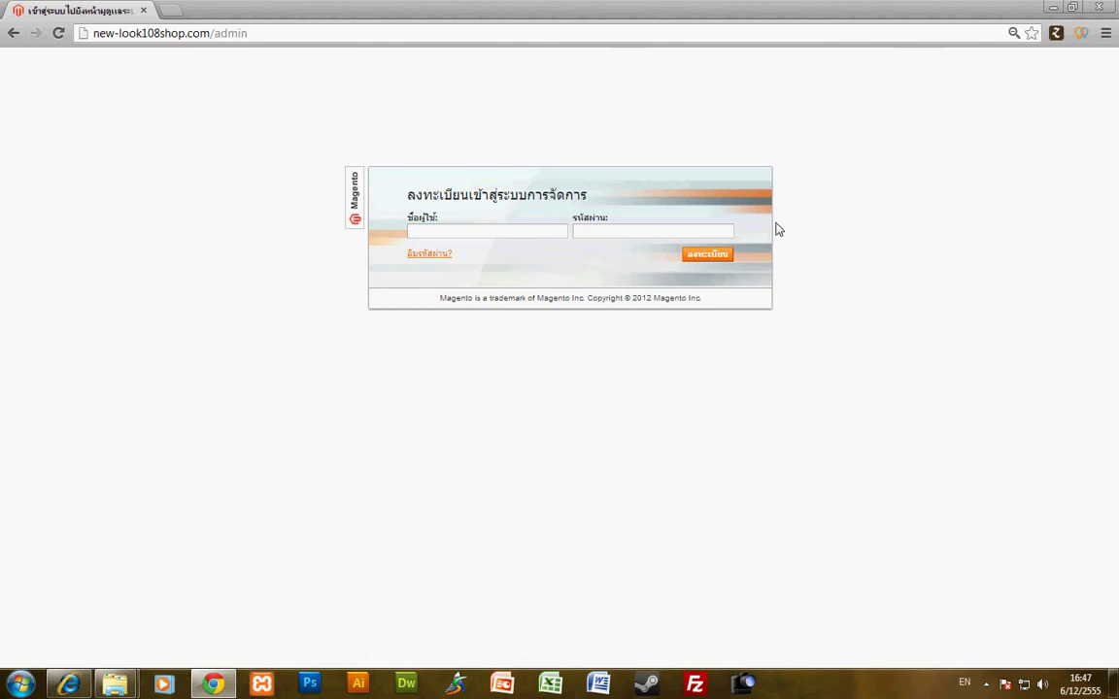
left_click_drag(212, 41, 267, 42)
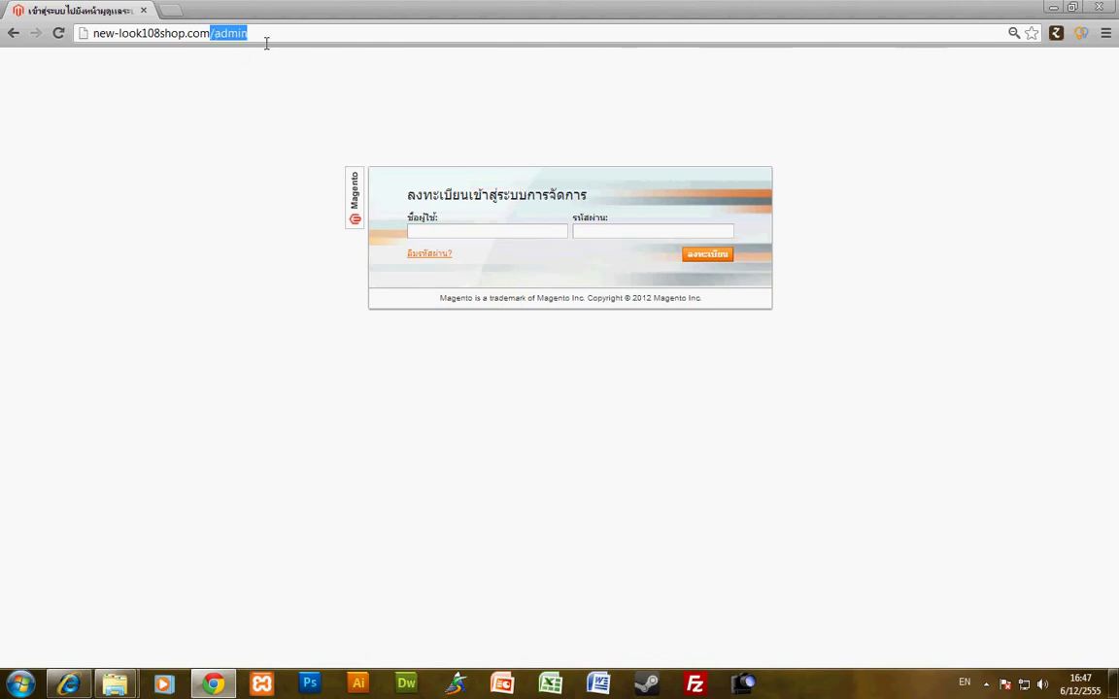
- Log in to the admin with the admin username and account password
left_click(258, 205)
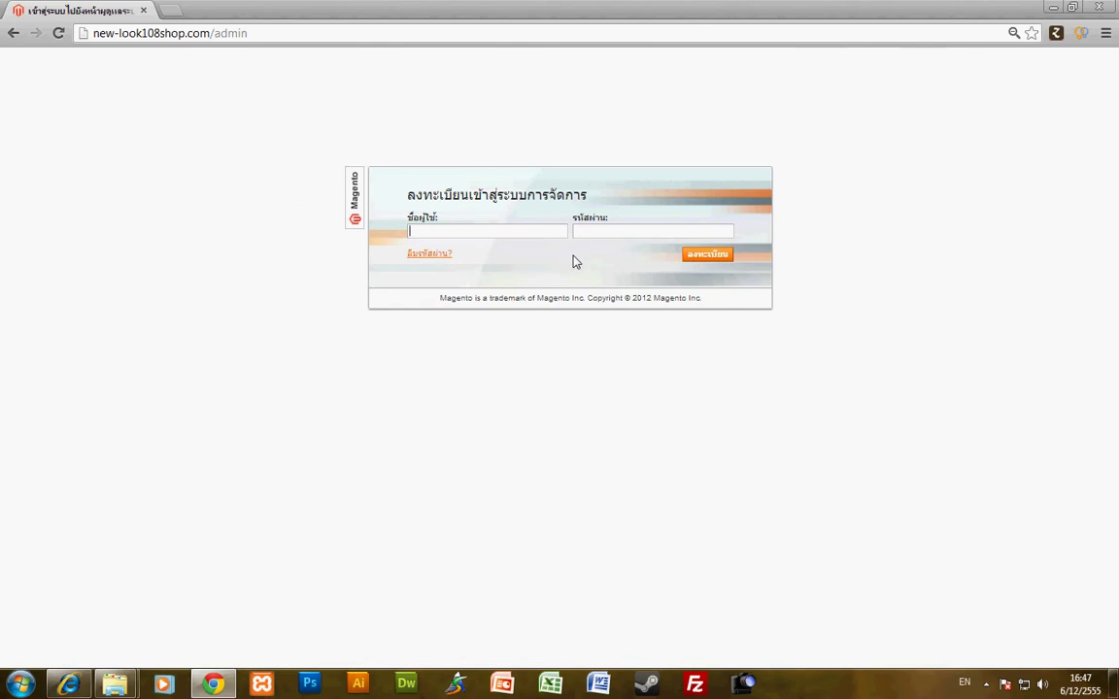
type("admin")
key("Tab")
type("•••••••••••")
left_click(719, 256)
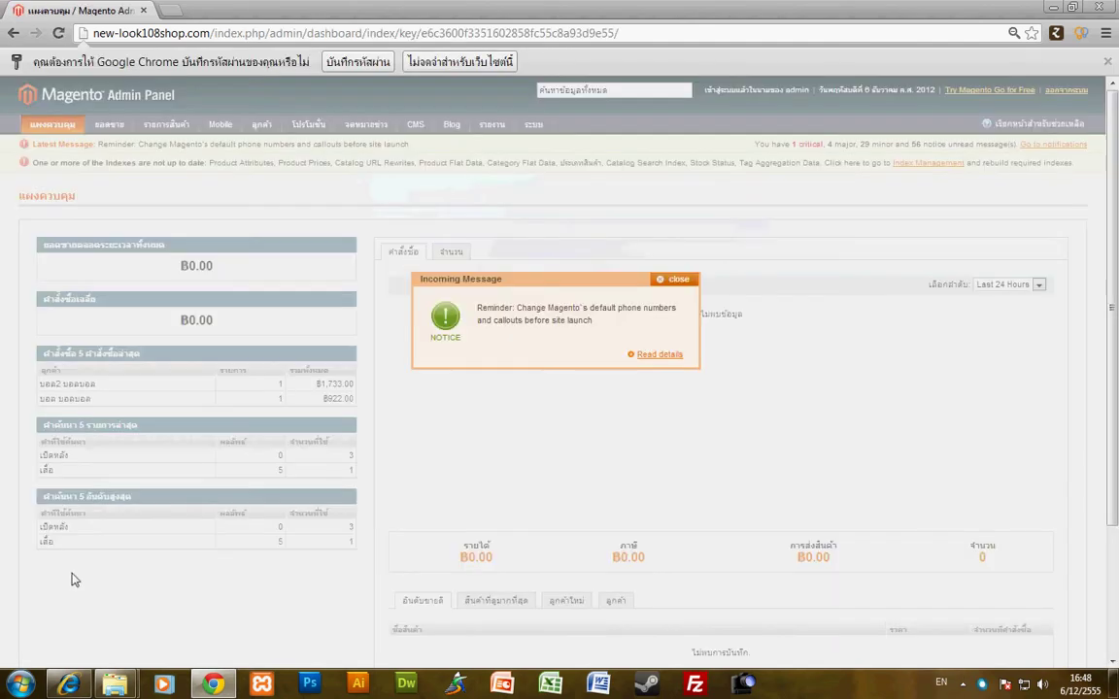
- Dismiss the incoming reminder message and bring up the Catalog (รายการสินค้า) menu
left_click(673, 284)
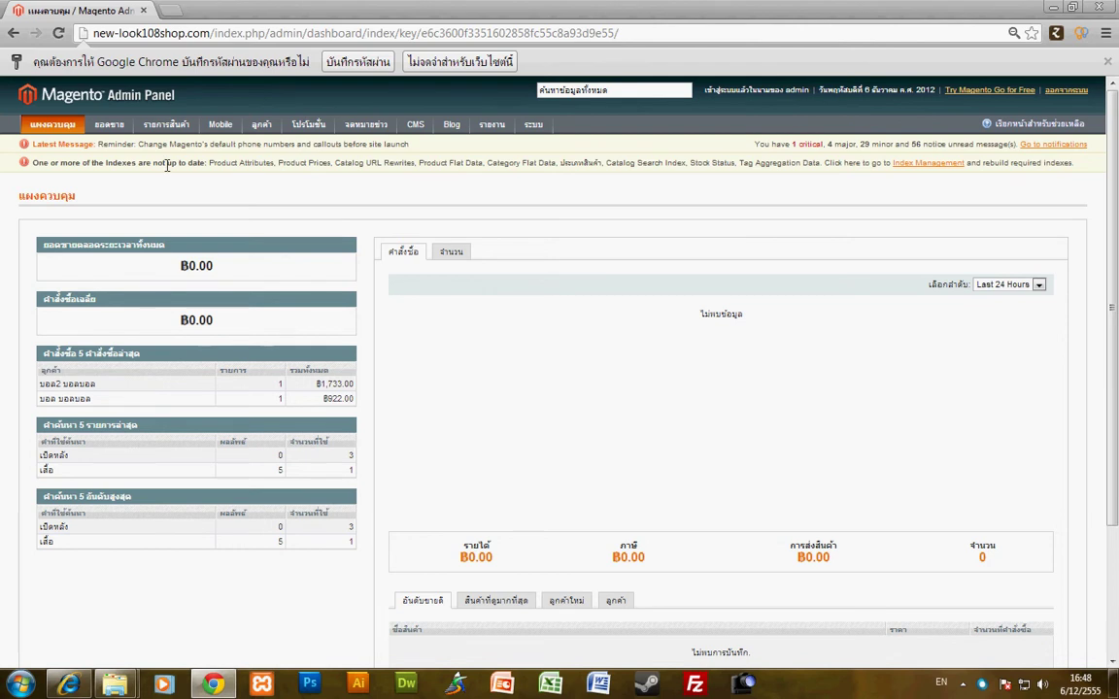
mouse_move(165, 125)
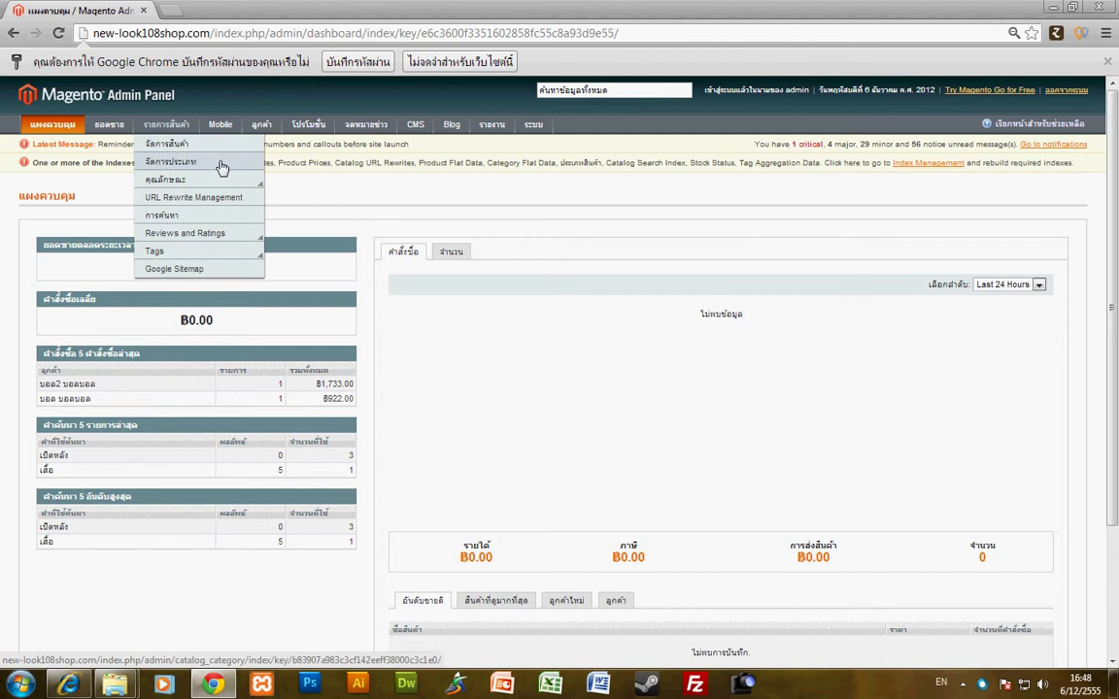
- Open Manage Categories (จัดการประเภท) and select Default Category in the tree
left_click(223, 166)
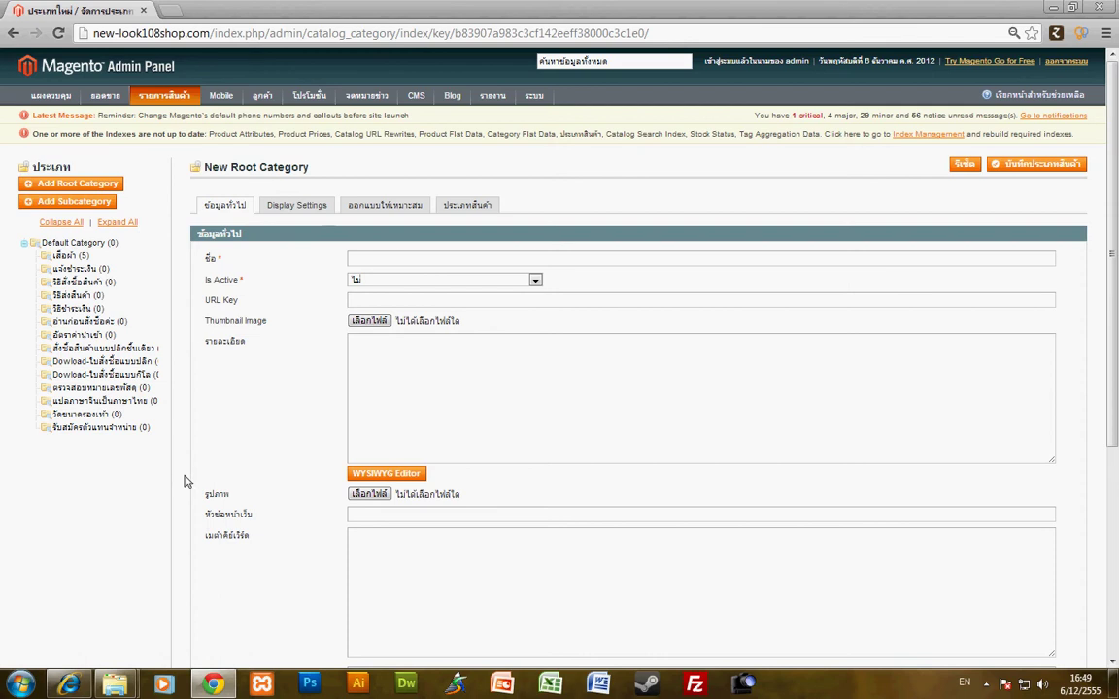
left_click(94, 244)
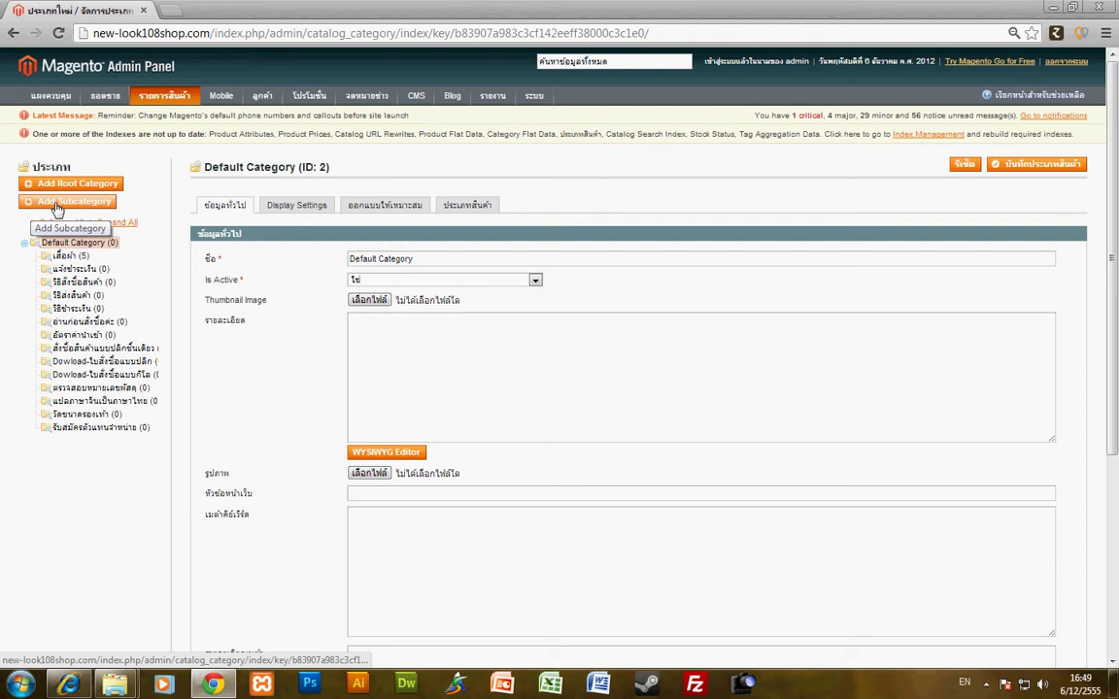
- Add a subcategory named กระเป๋า under Default Category with Is Active set to ใช่
left_click(53, 201)
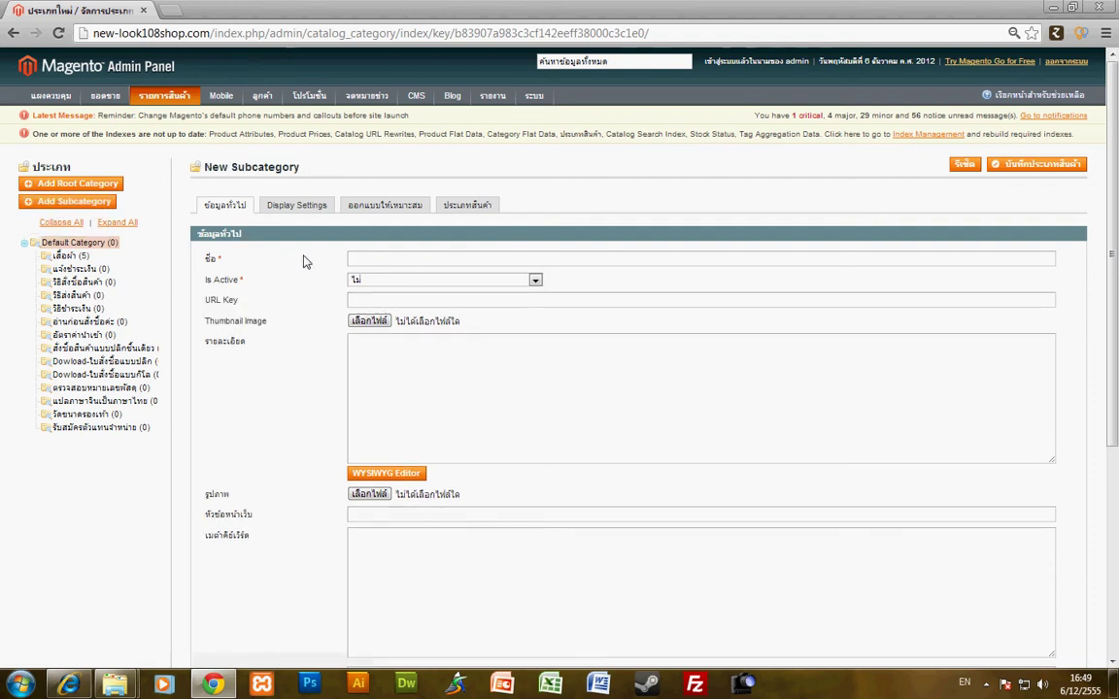
type("d")
key("BackSpace")
key("alt+shift")
type("กร")
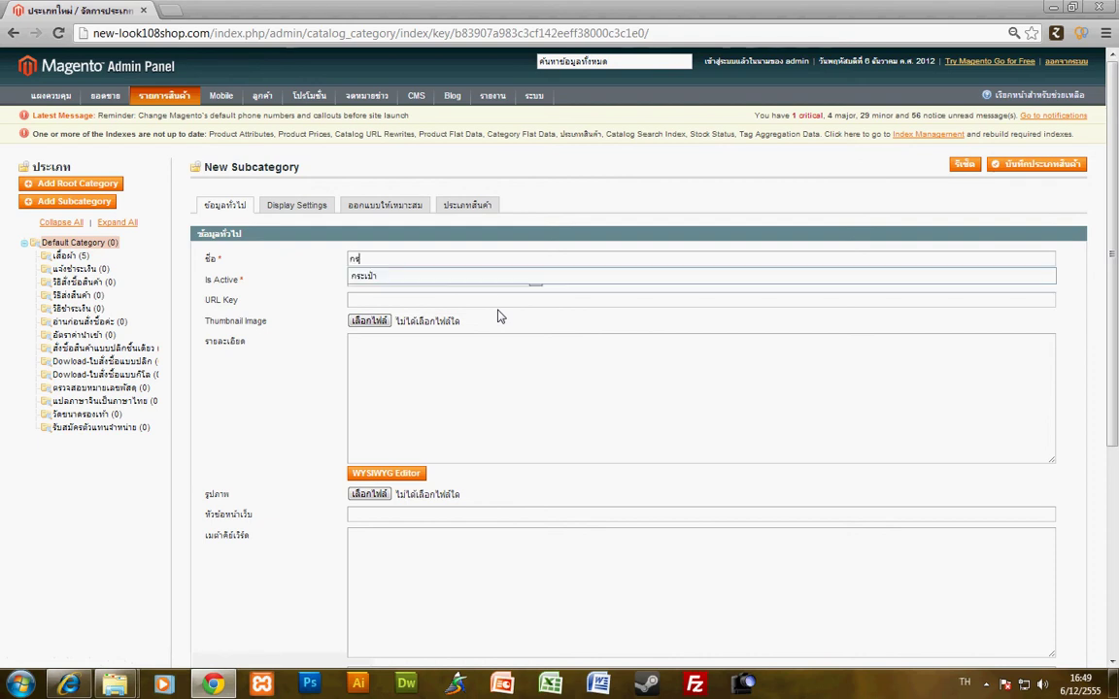
key("Down")
key("Return")
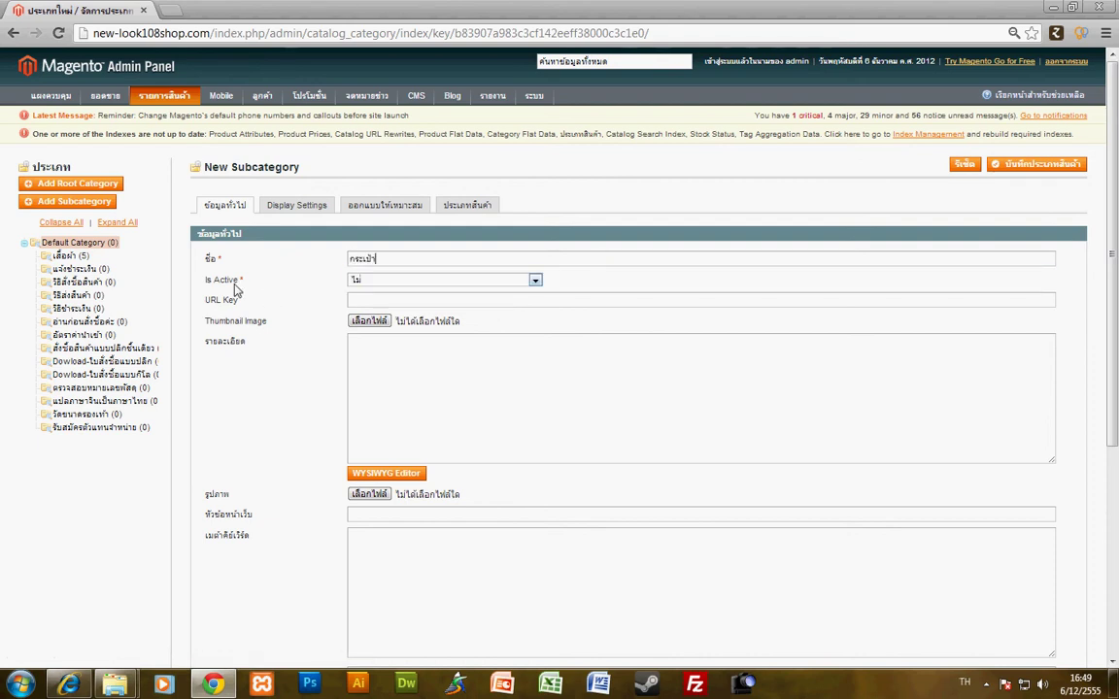
left_click(379, 285)
left_click(381, 291)
- Highlight the catalog path in the page's web address
left_click(297, 33)
left_click(245, 34)
left_click_drag(269, 33, 525, 34)
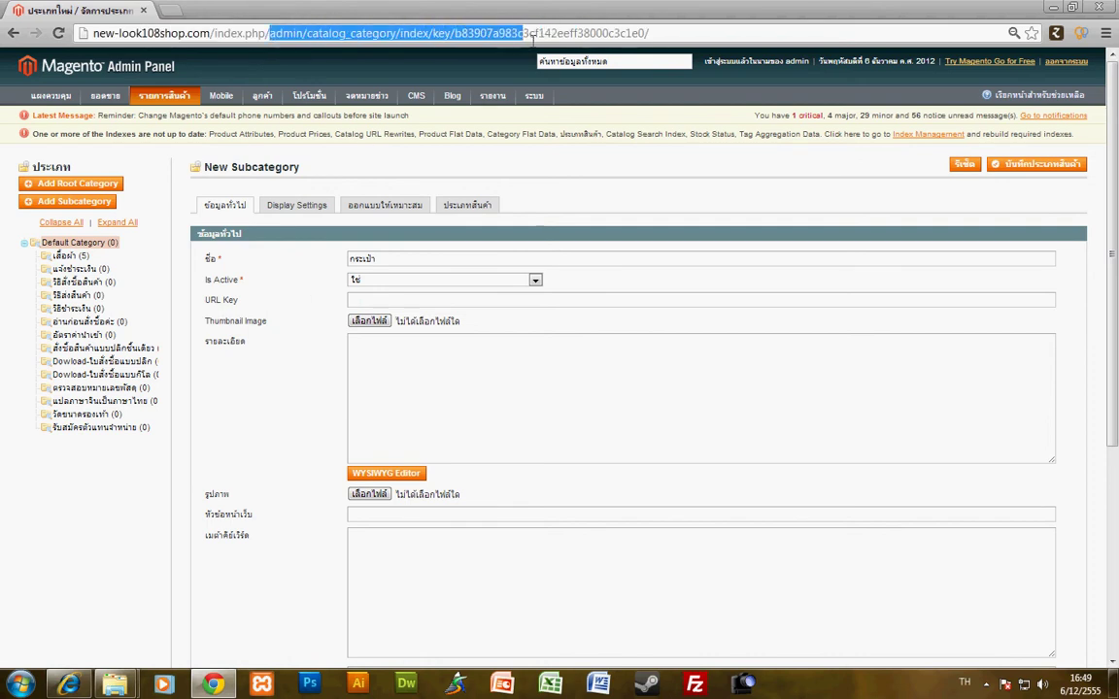
- Set URL key 'bag' and description 'กระเป๋า แฟชั่น เกาหลี ถูกมาก', then copy the description
left_click(408, 300)
left_click(455, 334)
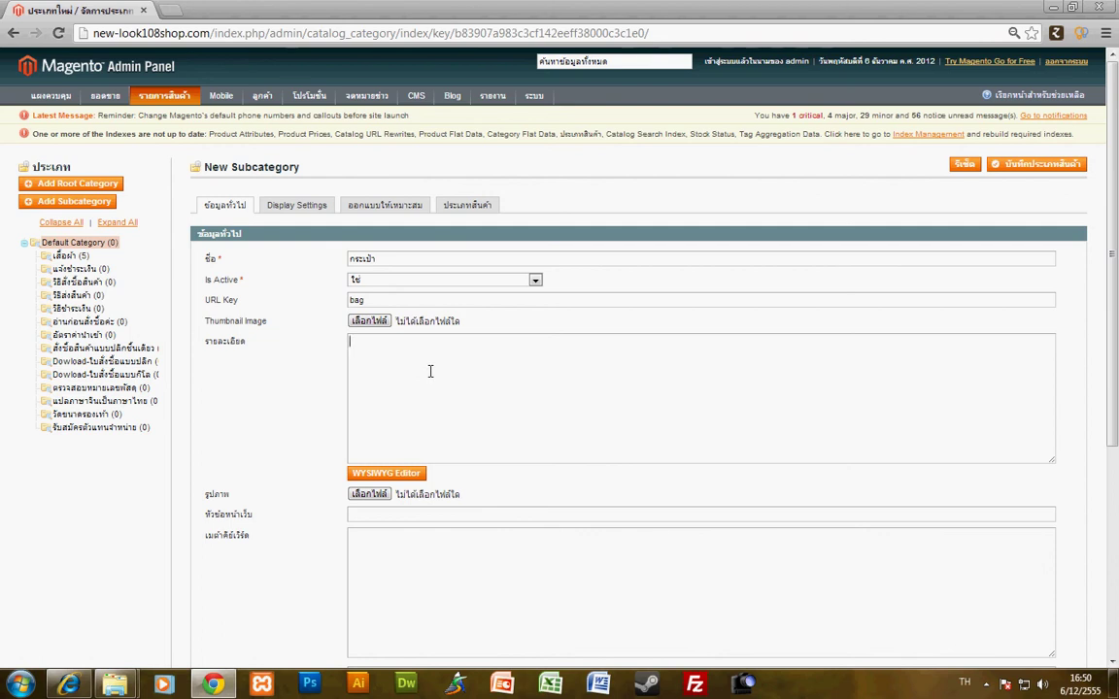
type("ระเป๋า แฟชั่น เกาหลี ถูกมาก")
left_click_drag(474, 357, 267, 329)
key("ctrl+c")
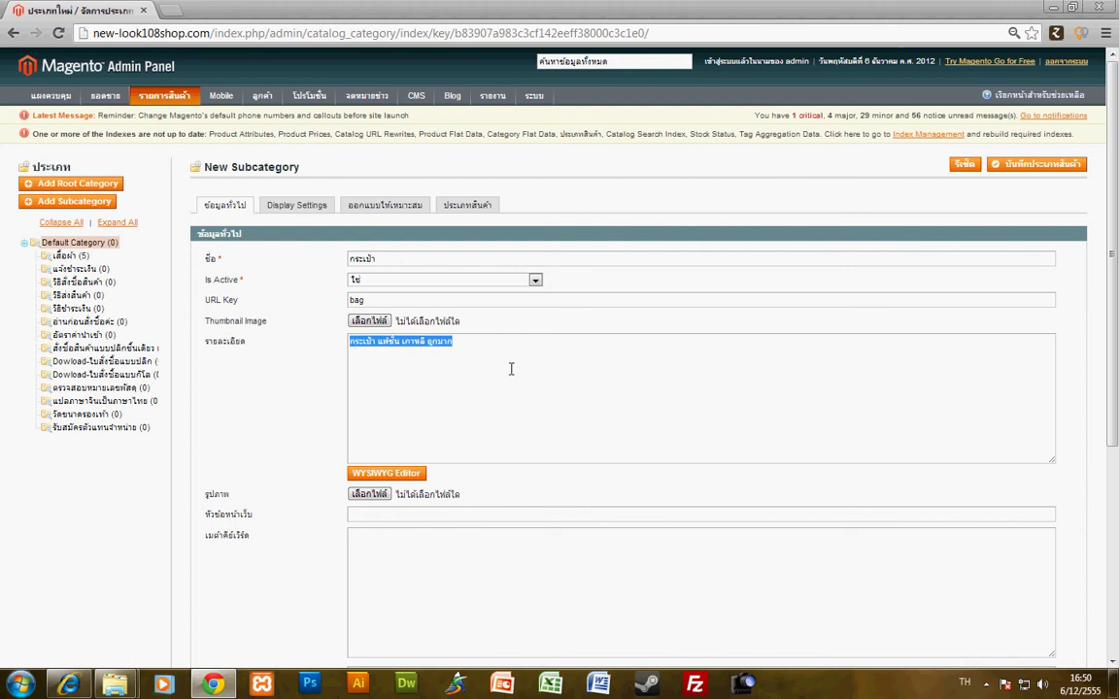
scroll(515, 369, "down", 1)
left_click(385, 445)
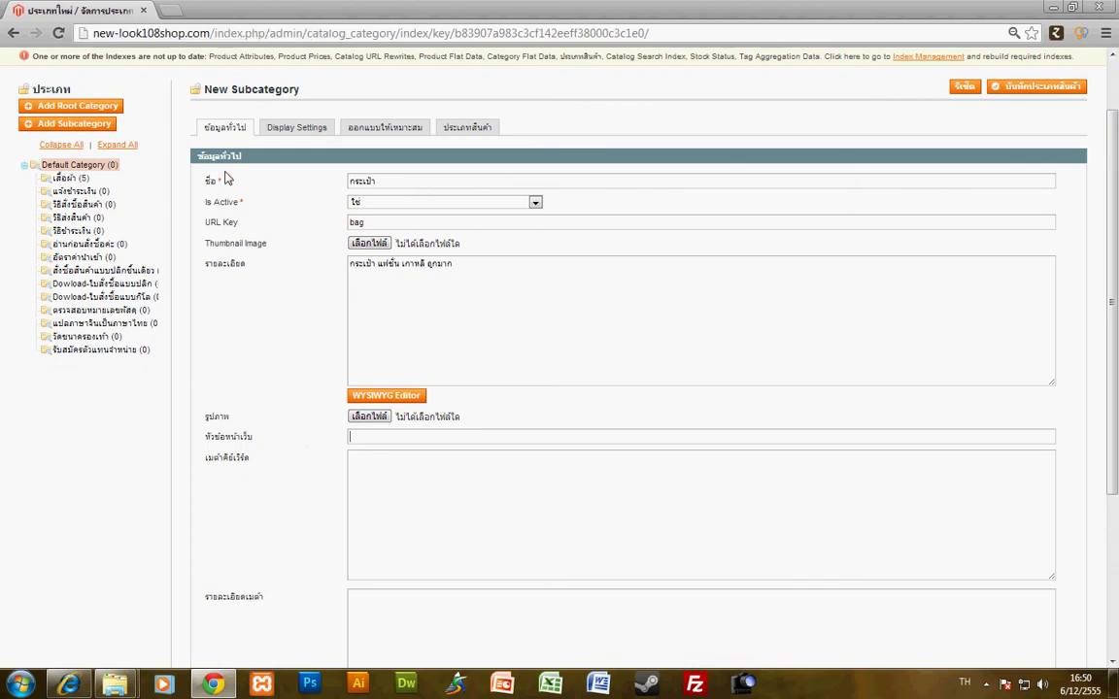
- Paste 'กระเป๋า แฟชั่น เกาหลี ถูกมาก' into the page title and meta keywords fields
left_click(393, 437)
key("ctrl+v")
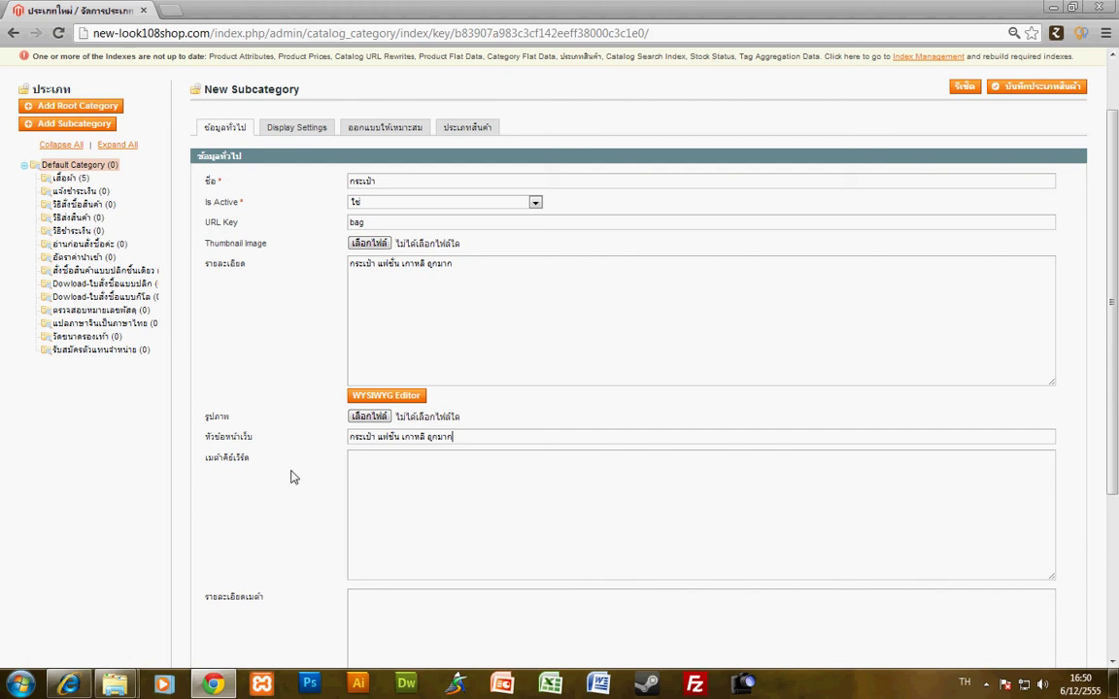
left_click(402, 485)
key("ctrl+v")
- Highlight the keywords กระเป๋า and เกาหลี in the meta keywords field
double_click(360, 468)
left_click(361, 469)
left_click_drag(350, 463, 434, 468)
left_click(362, 468)
left_click(393, 485)
left_click(415, 487)
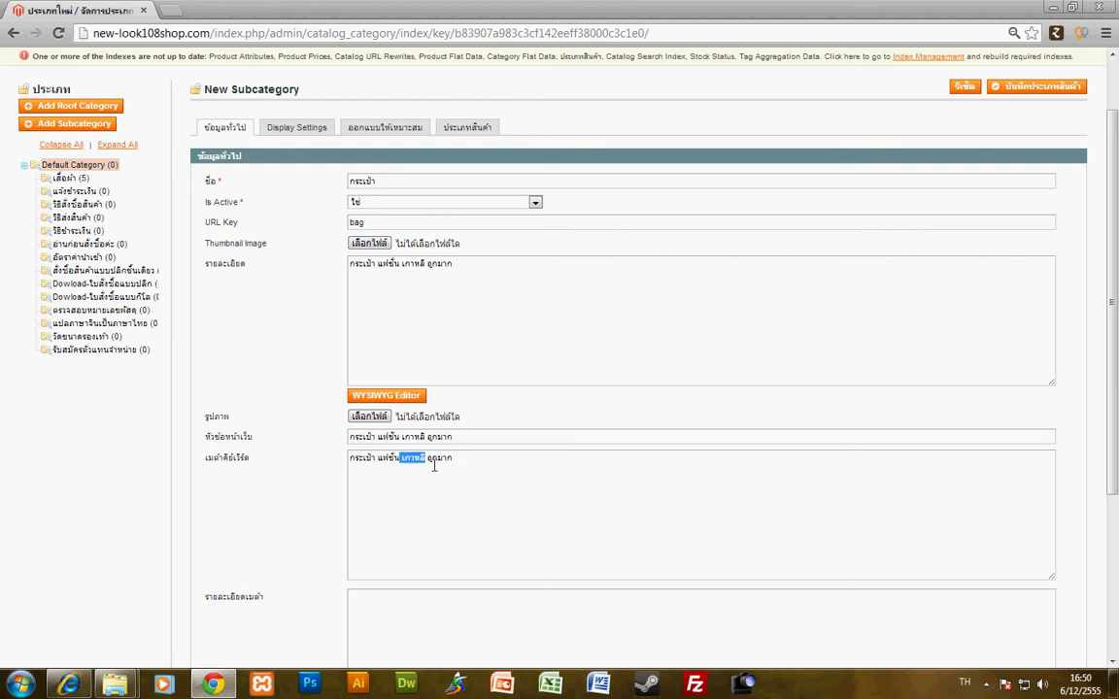
left_click(375, 497)
- Paste the same phrase into the meta description (รายละเอียดเมต้า) field
scroll(526, 510, "down", 1)
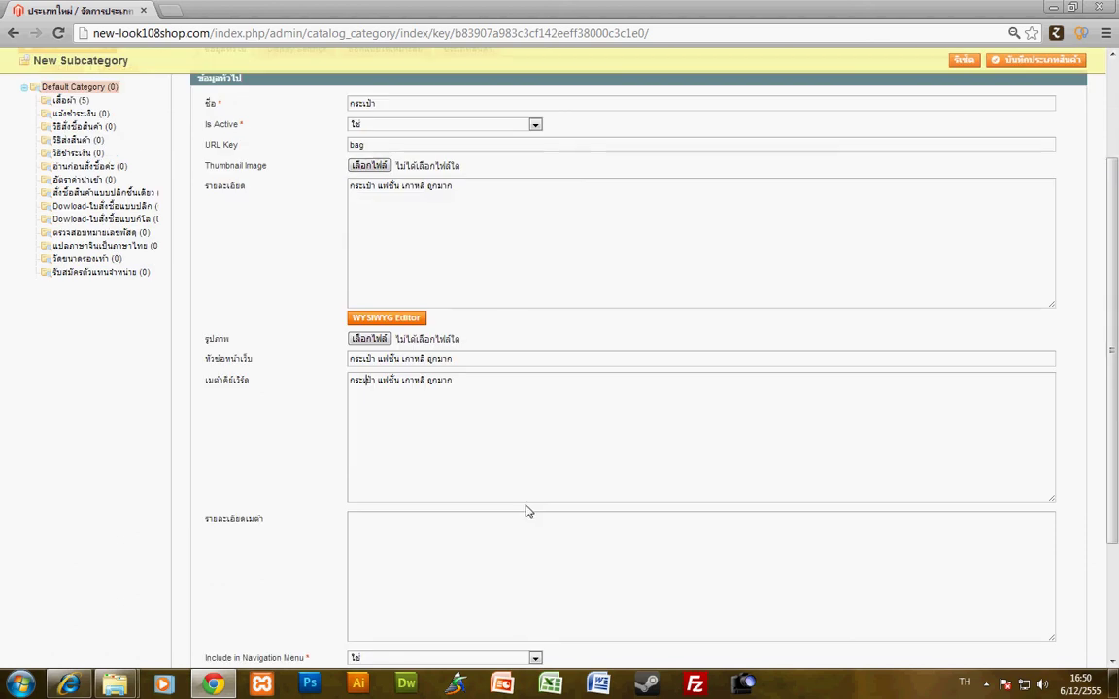
left_click(501, 543)
key("ctrl+v")
scroll(536, 540, "down", 3)
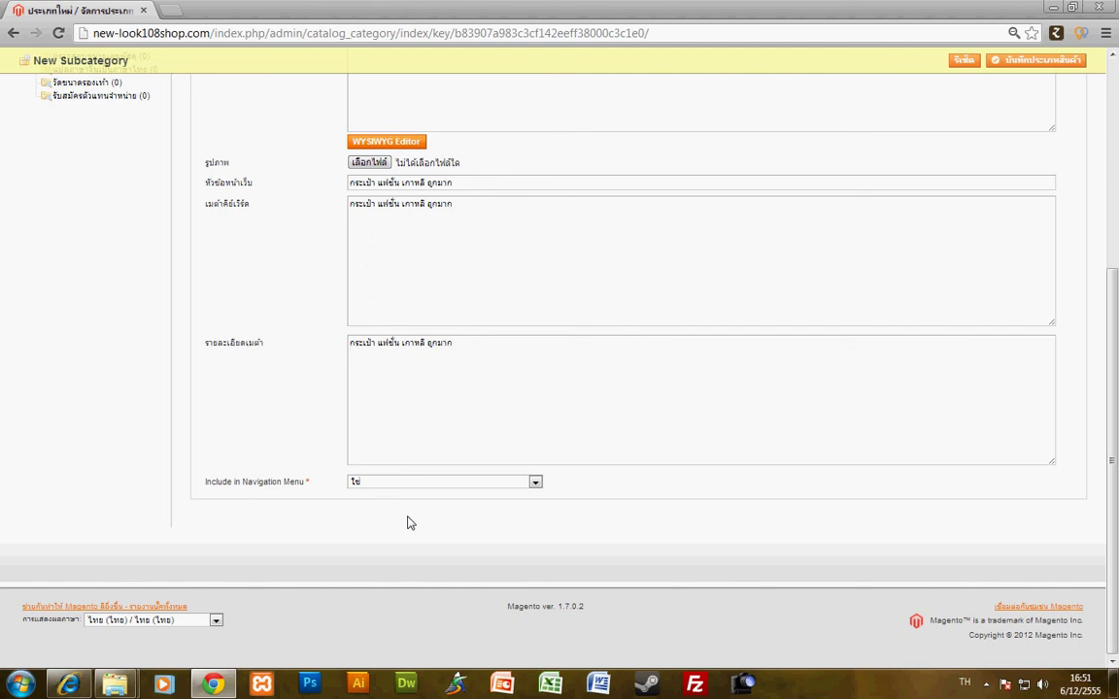
- Save the กระเป๋า subcategory with Save Category (บันทึกประเภทสินค้า)
scroll(625, 506, "up", 5)
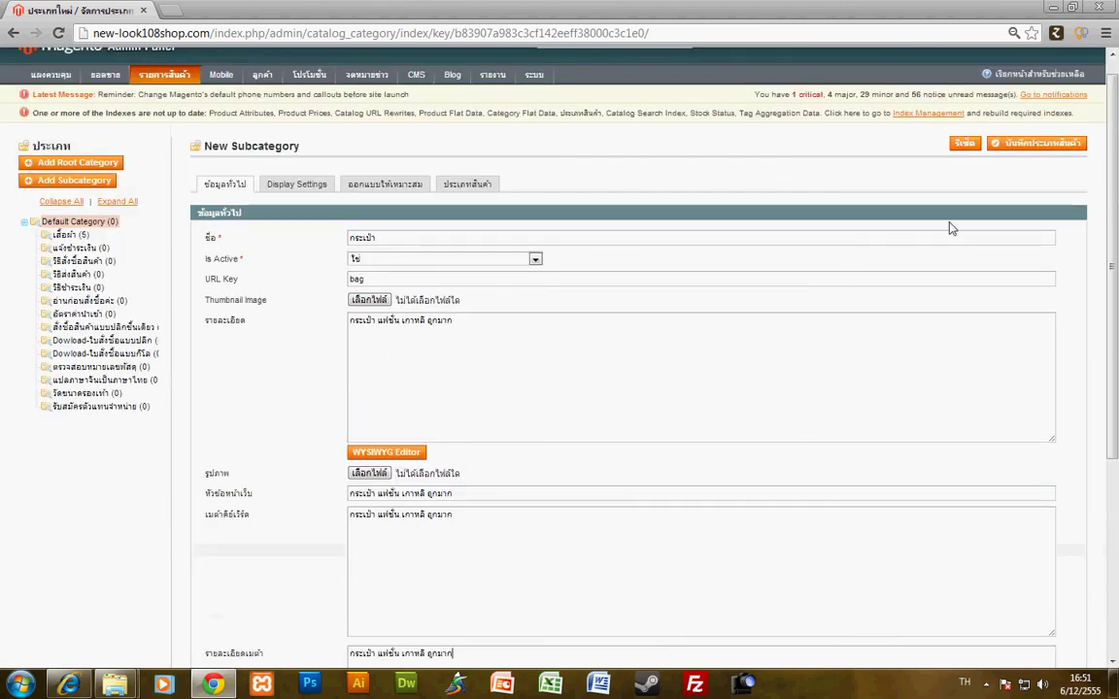
left_click(1044, 145)
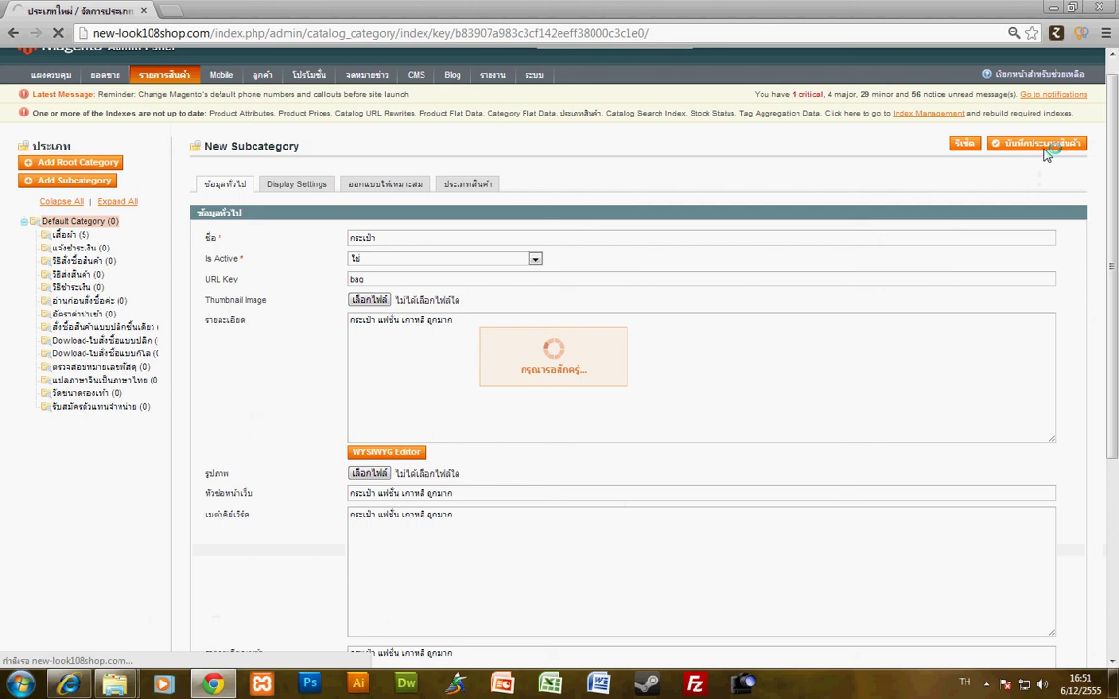